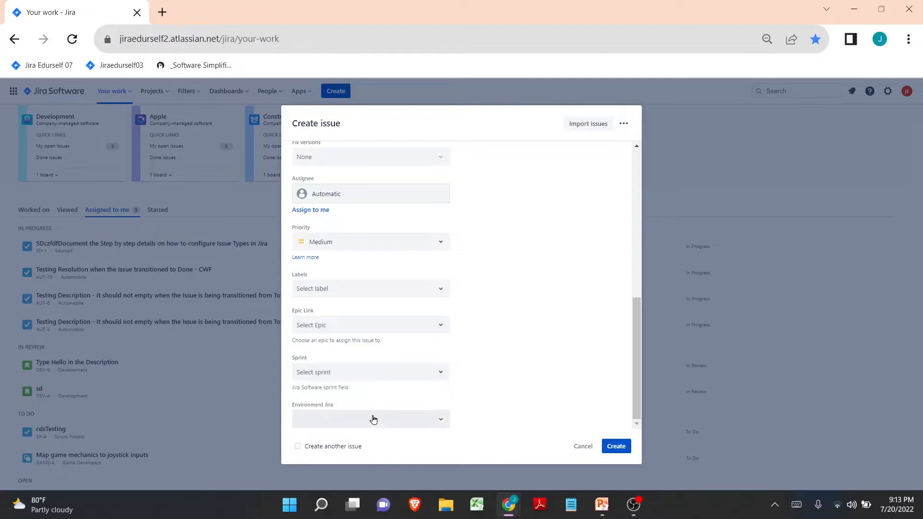
Select Server and Data Center as the Environment Jira values of the new Development task.
left_click(373, 420)
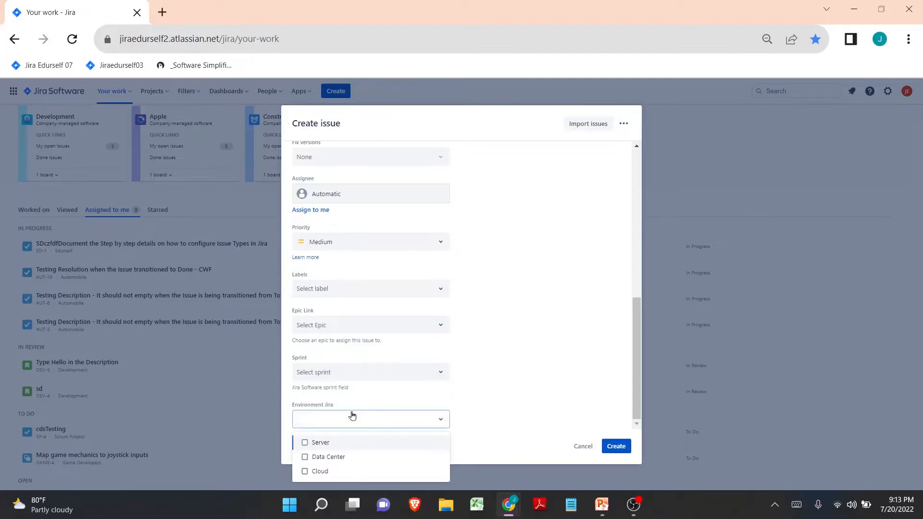
left_click(306, 444)
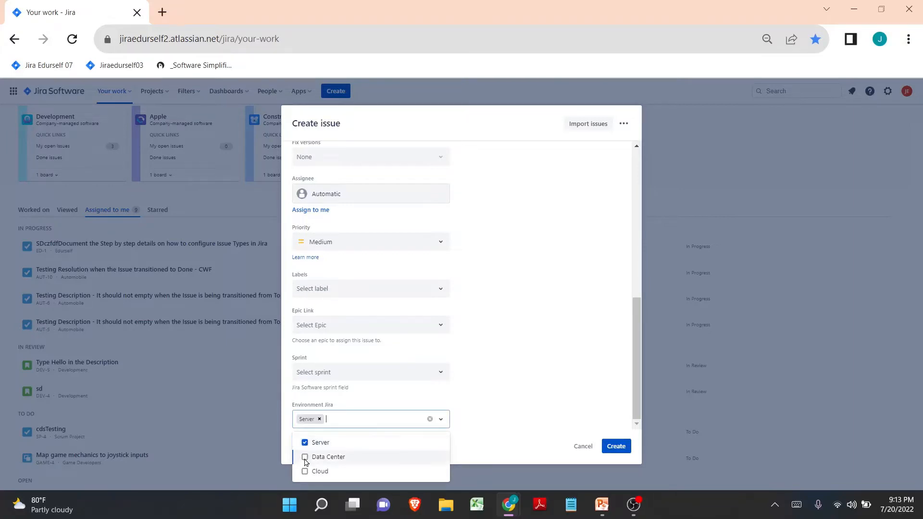
left_click(305, 458)
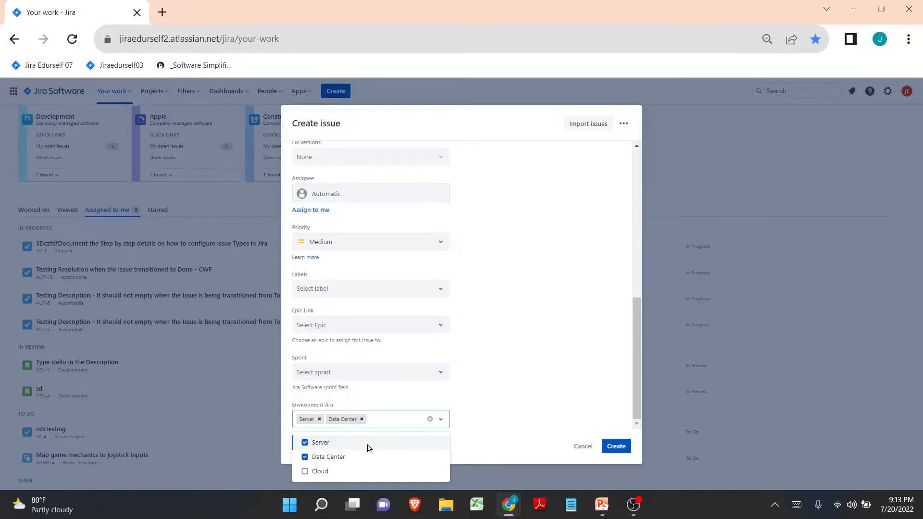
Enter "Testing Environment Jira Field Values" as the new task's summary.
scroll(513, 365, "up", 10)
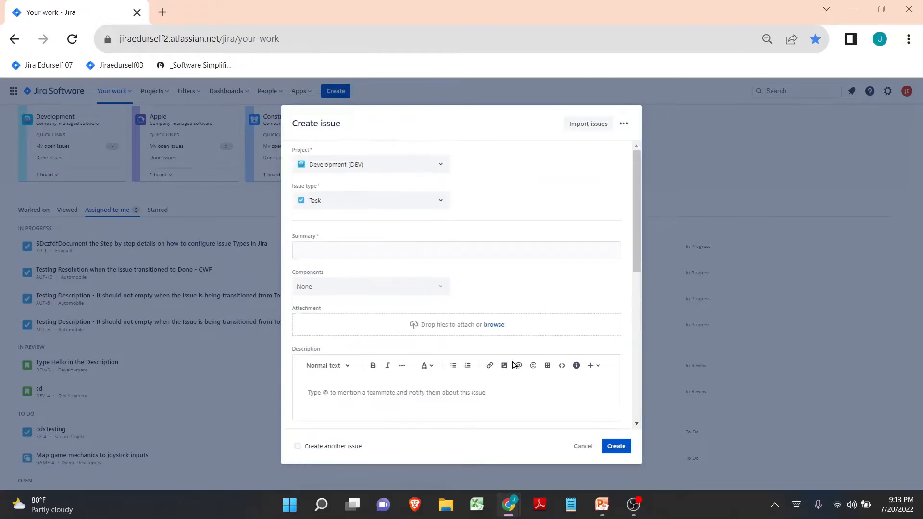
left_click(337, 253)
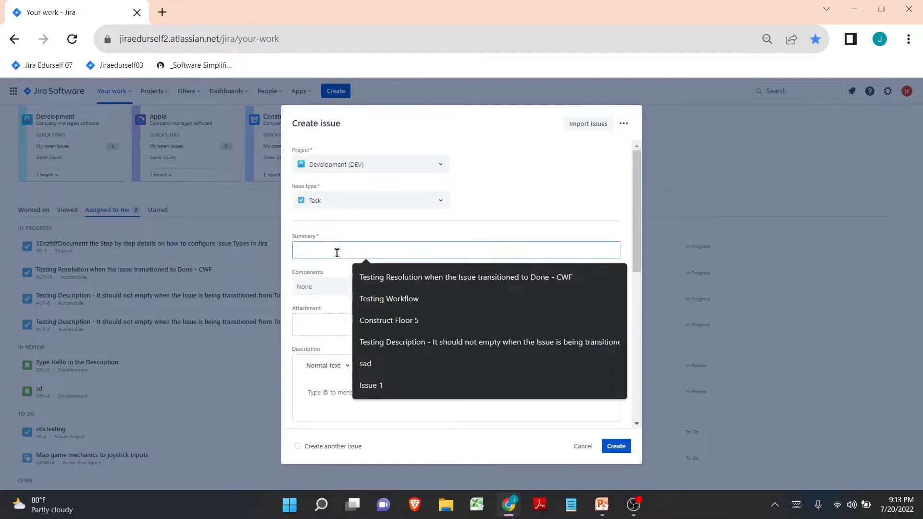
type("Test")
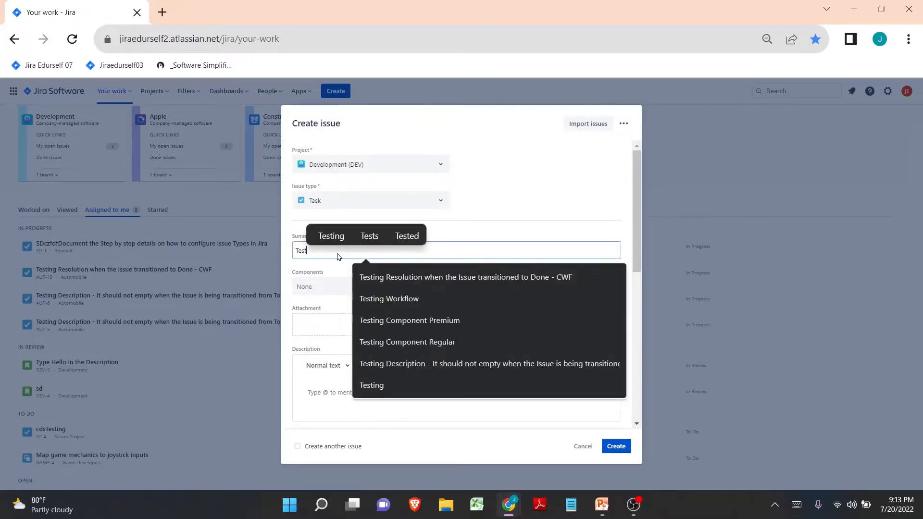
type("ing Environment")
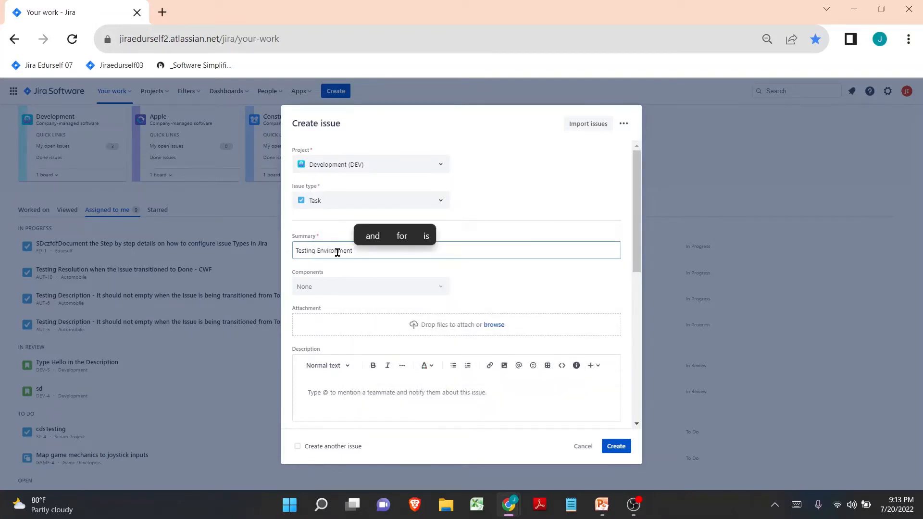
scroll(359, 278, "down", 5)
scroll(358, 278, "up", 5)
type("Jira Fi")
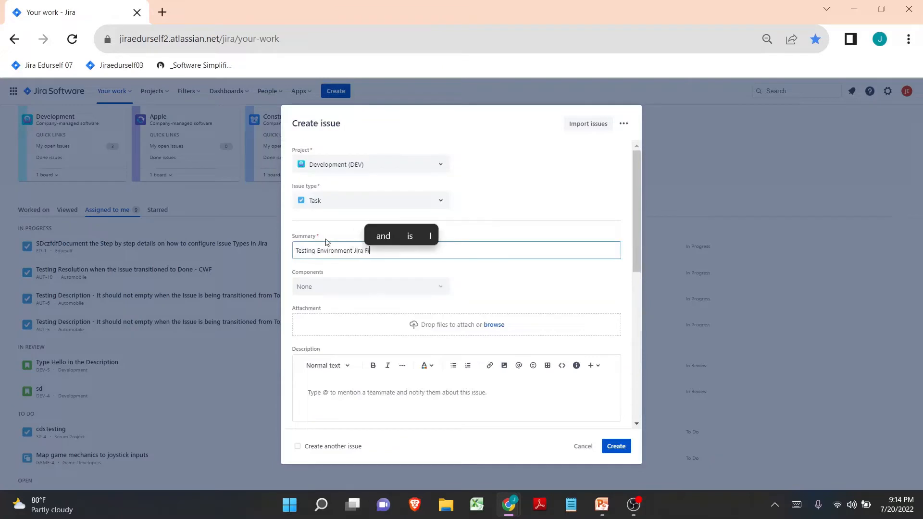
type("eld Value")
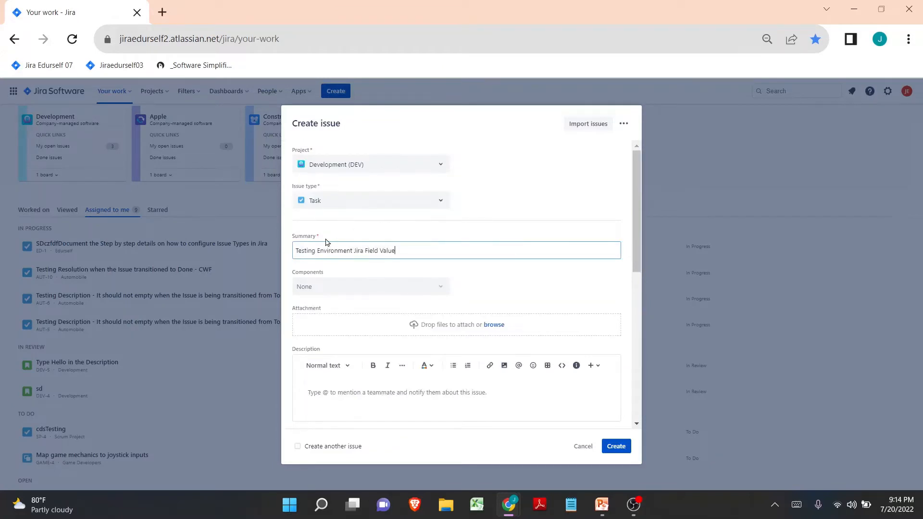
type("s")
key("ctrl+a")
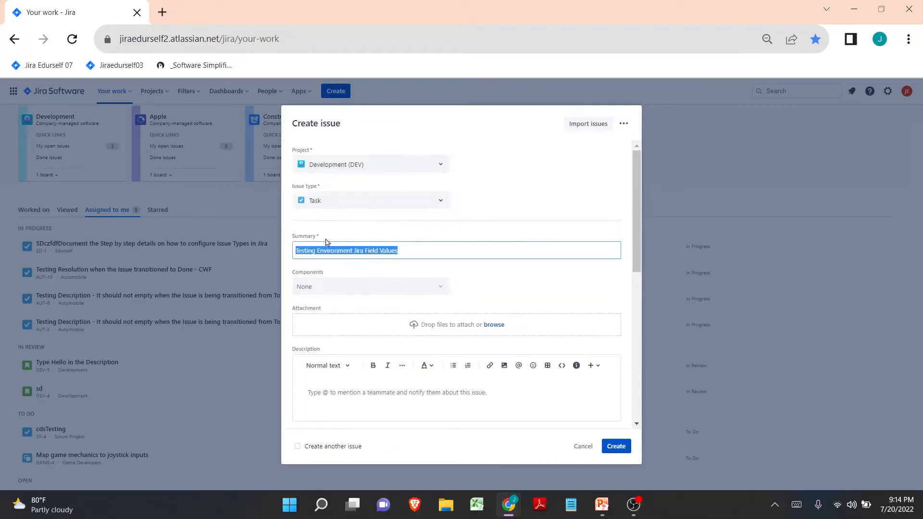
Enter "Hello" as the task's description and create the issue.
left_click(348, 388)
type("Hello")
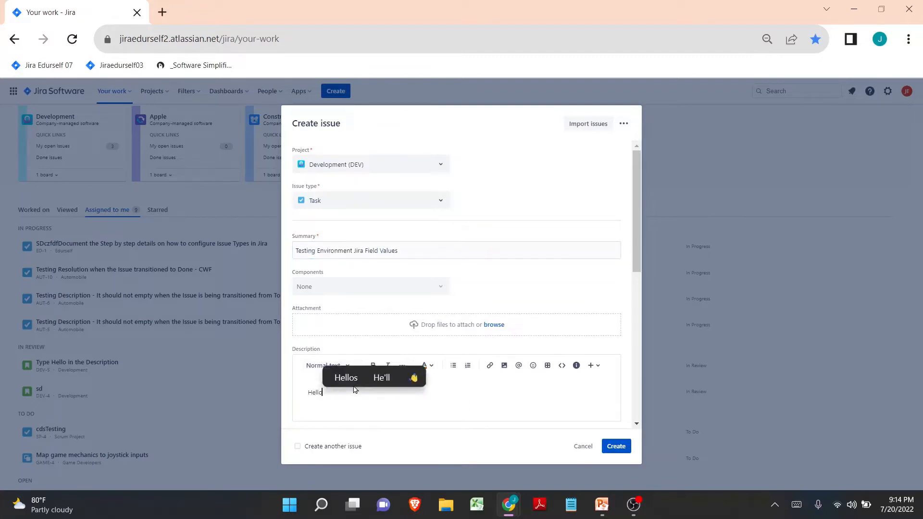
left_click(617, 447)
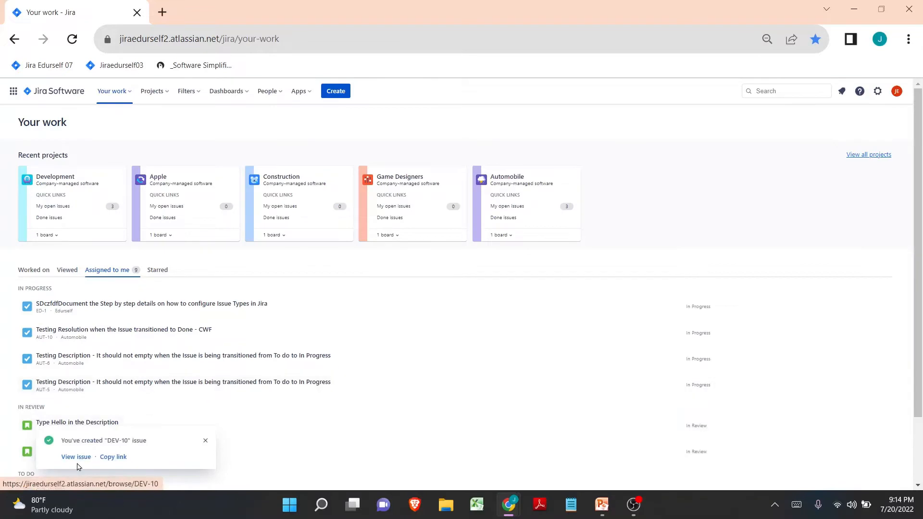
View the newly created issue and transition it to In Progress and on to Done.
left_click(76, 457)
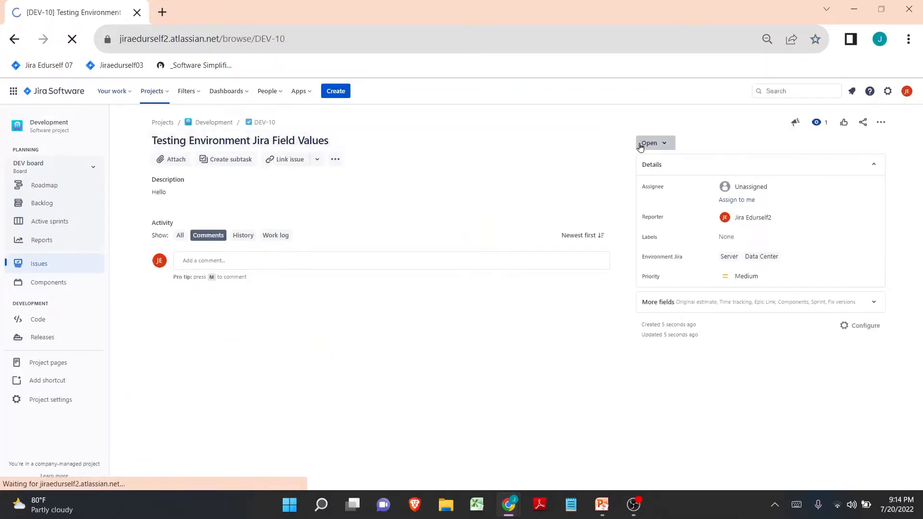
left_click(640, 146)
left_click(652, 163)
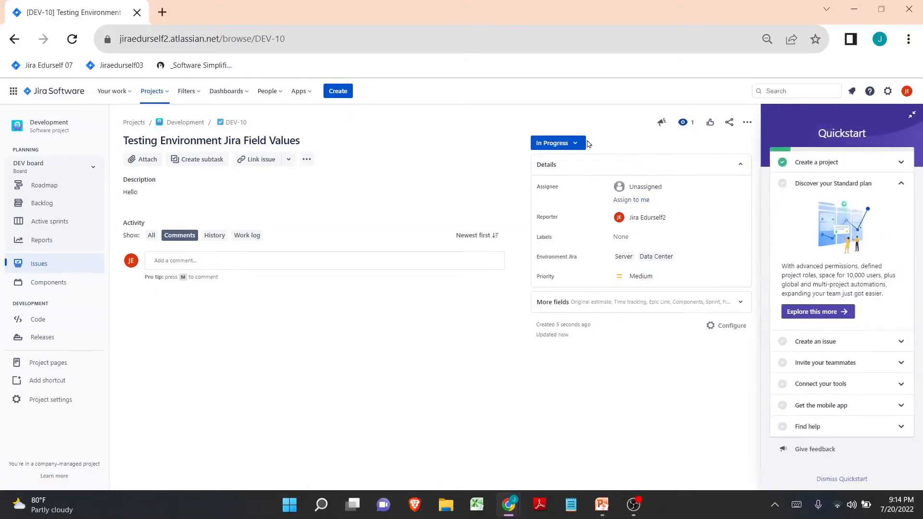
left_click(563, 143)
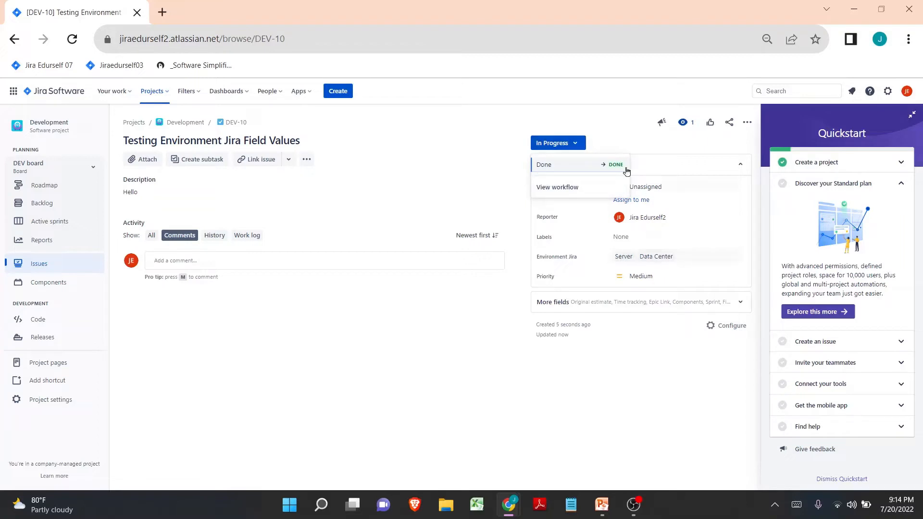
left_click(564, 168)
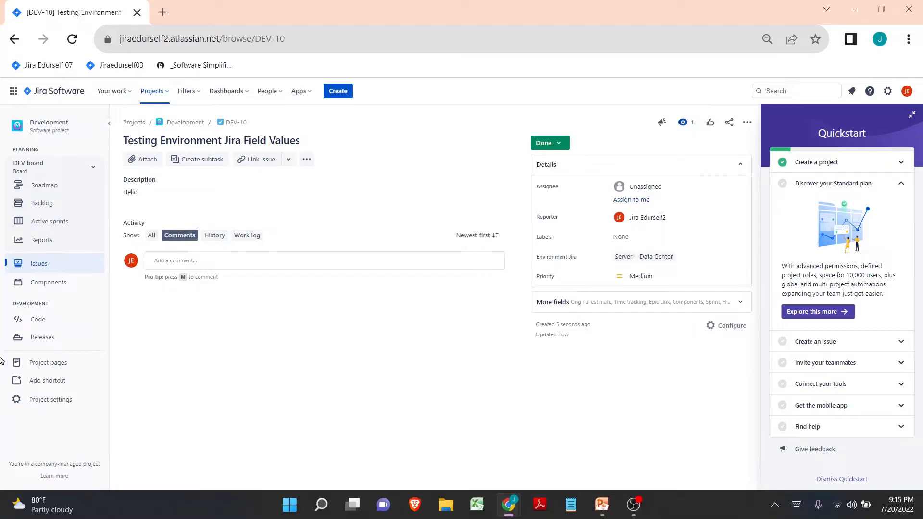
Open DEV: Task Workflow for editing from the Development project's settings and show it as a diagram.
left_click(50, 404)
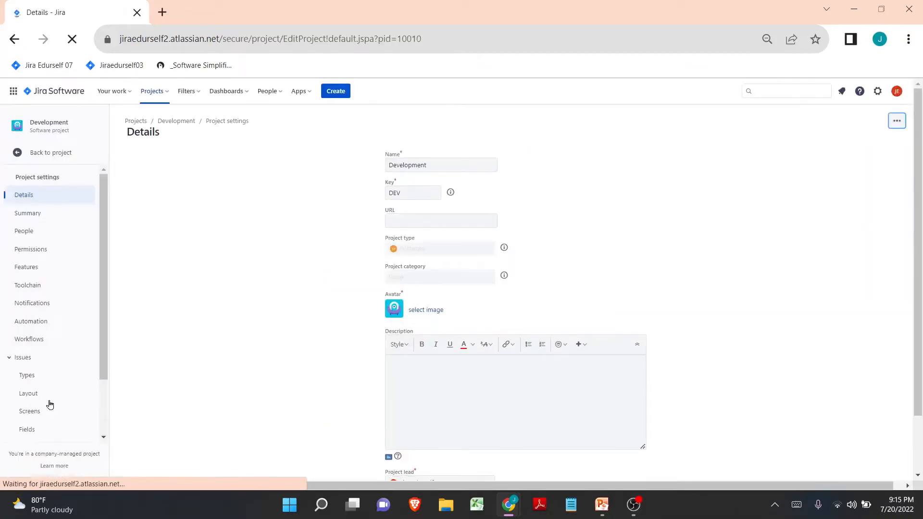
left_click(45, 342)
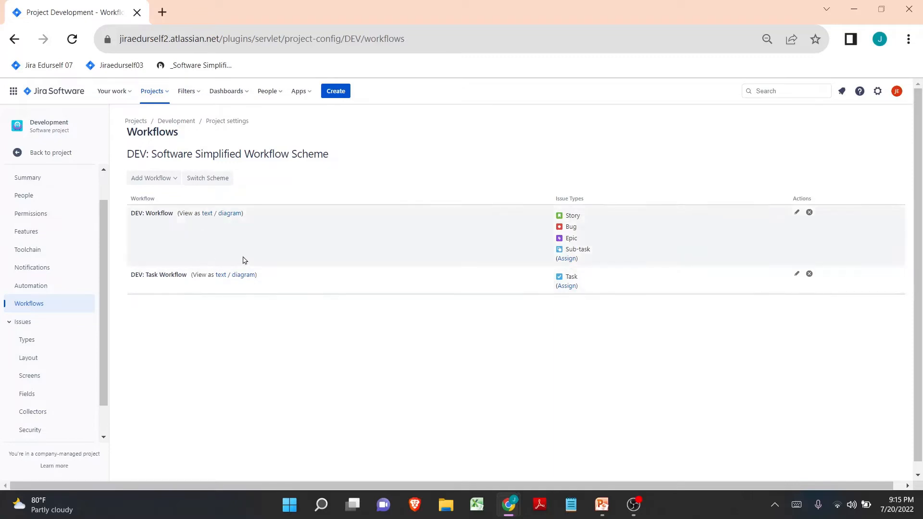
left_click(797, 276)
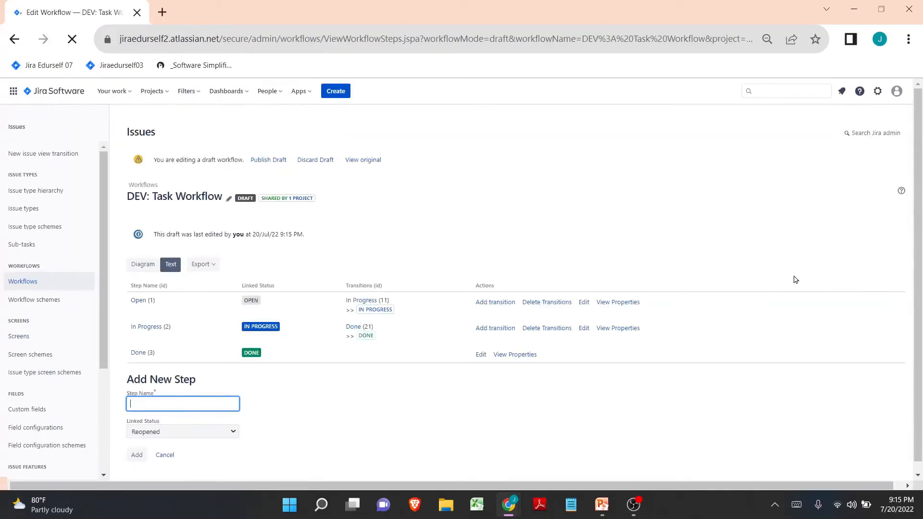
left_click(142, 265)
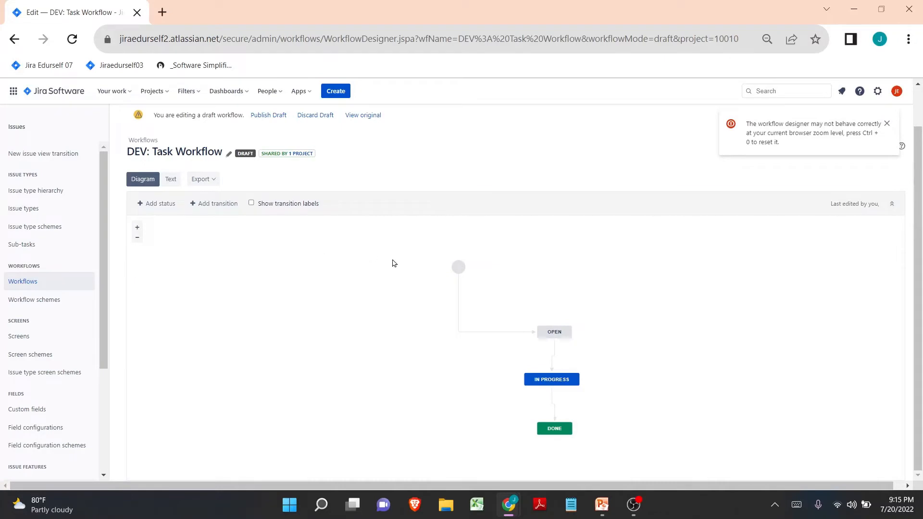
Add a "Field has single value Validator" for the Environment Jira field to the transition from In Progress to Done.
left_click(554, 407)
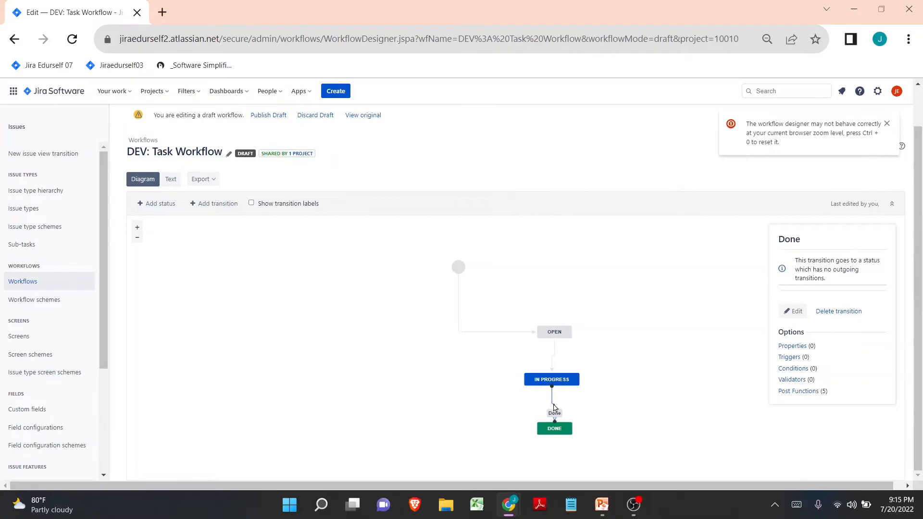
left_click(792, 381)
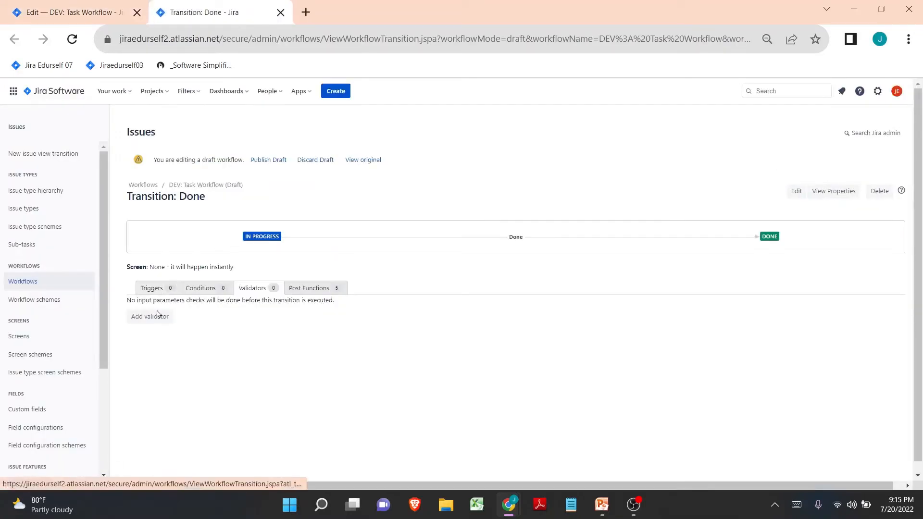
left_click(149, 317)
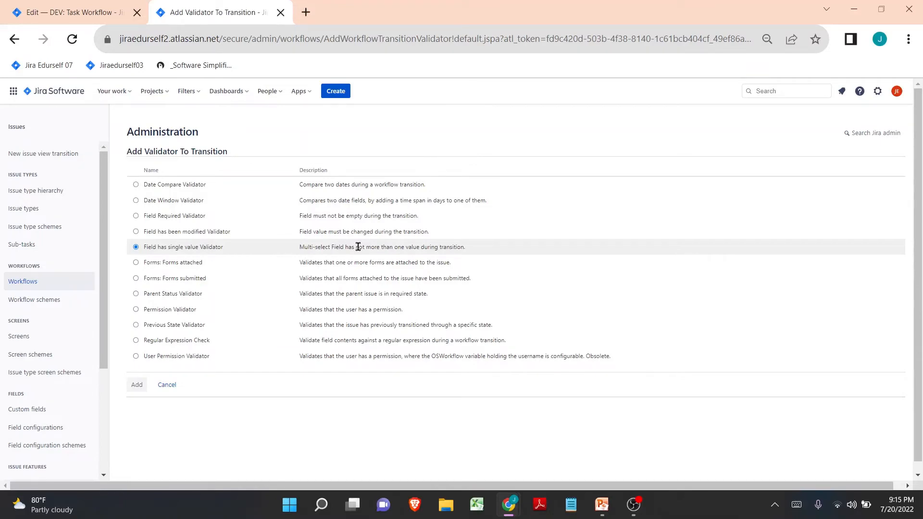
left_click(137, 385)
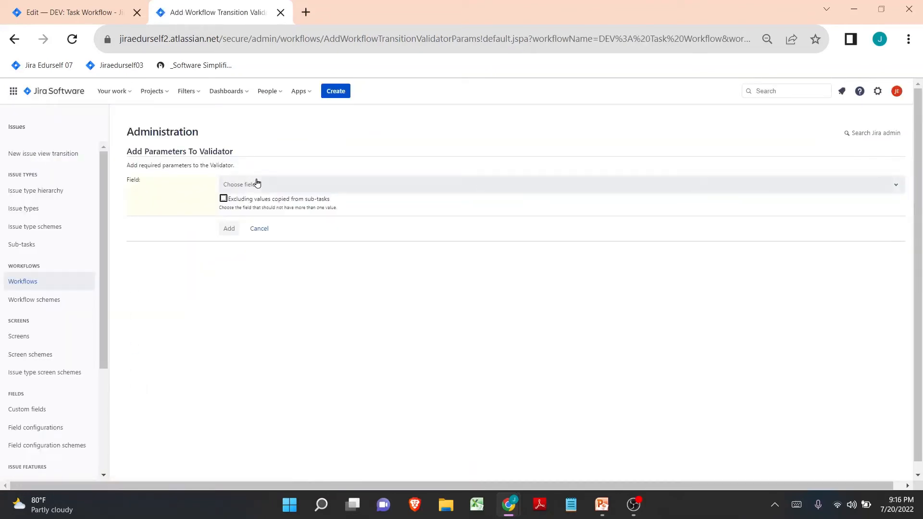
left_click(257, 182)
type("env")
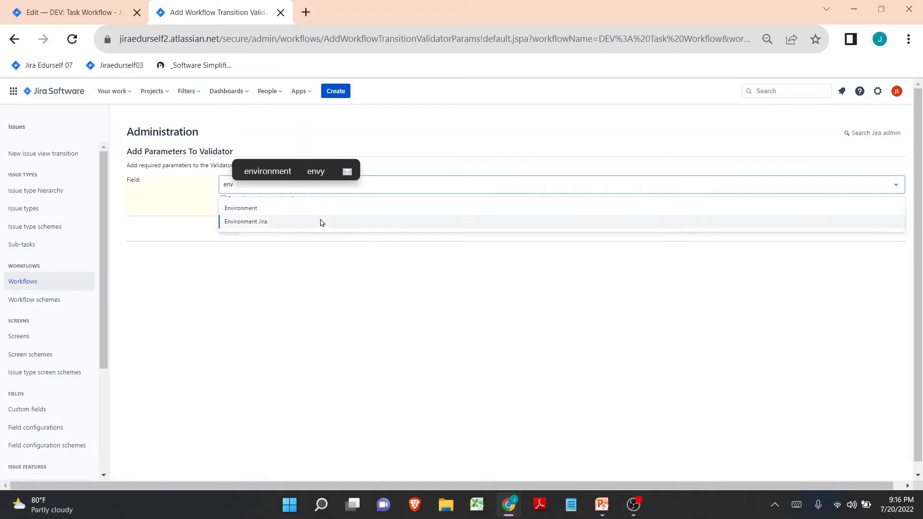
left_click(321, 222)
left_click(233, 229)
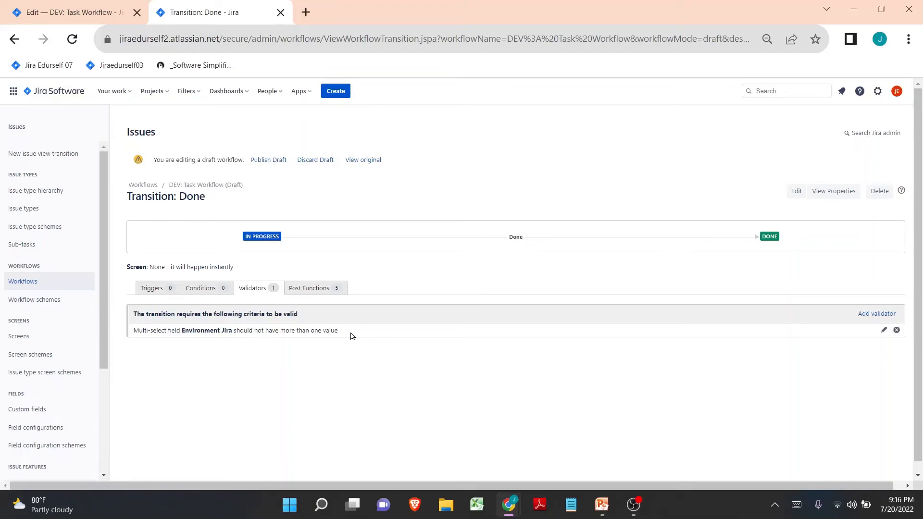
Publish the draft of DEV: Task Workflow without saving a backup copy.
left_click(262, 160)
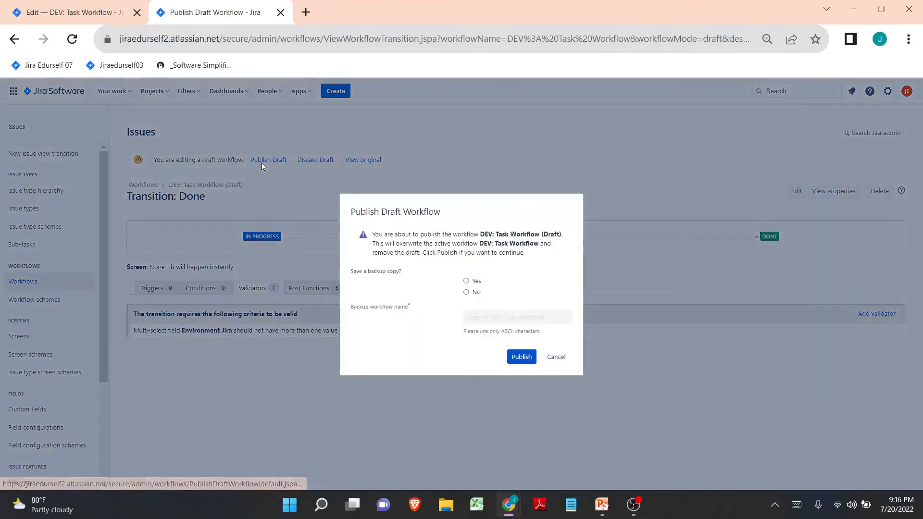
left_click(467, 292)
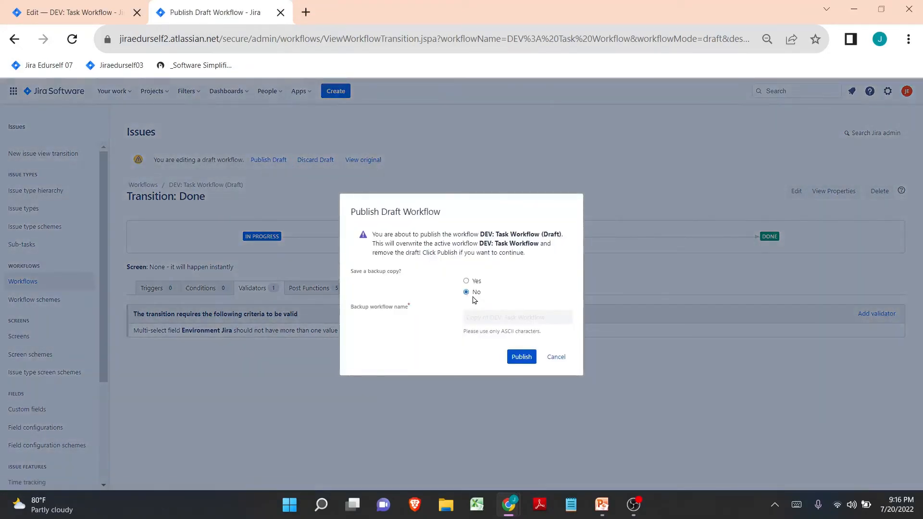
left_click(525, 357)
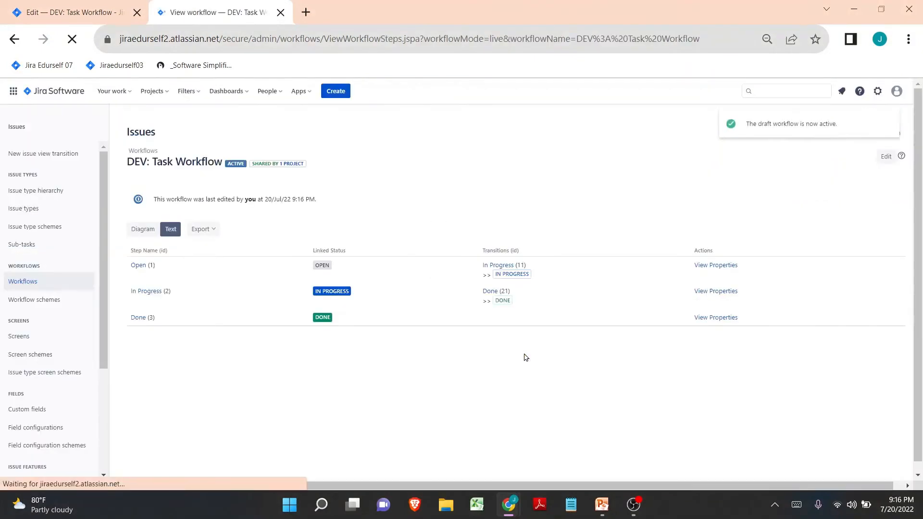
left_click_drag(746, 131, 845, 130)
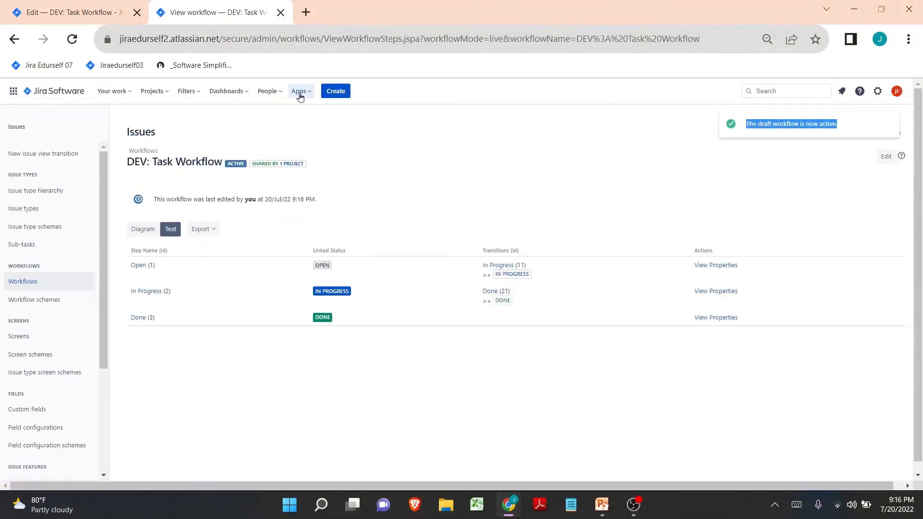
Start a new Development task with the summary "Testing Environment Jira Field Values" and the description "Hello".
left_click(347, 91)
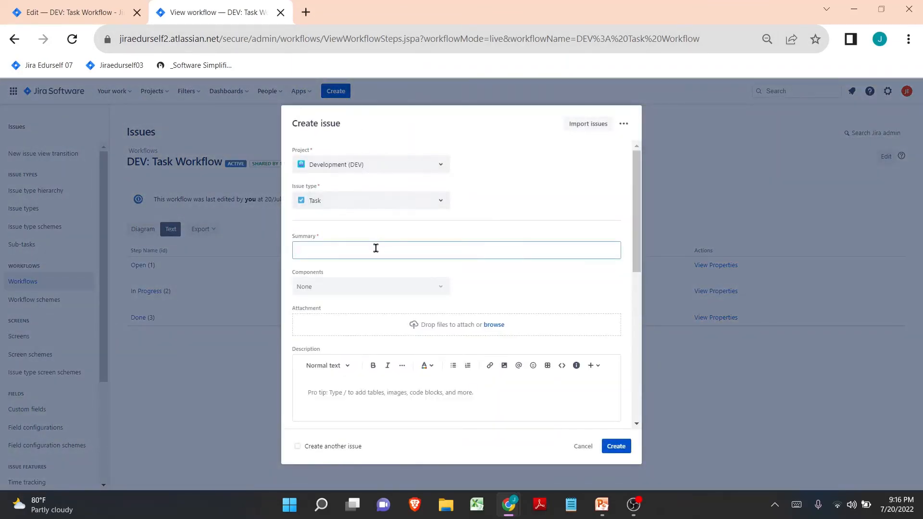
type("Testing En")
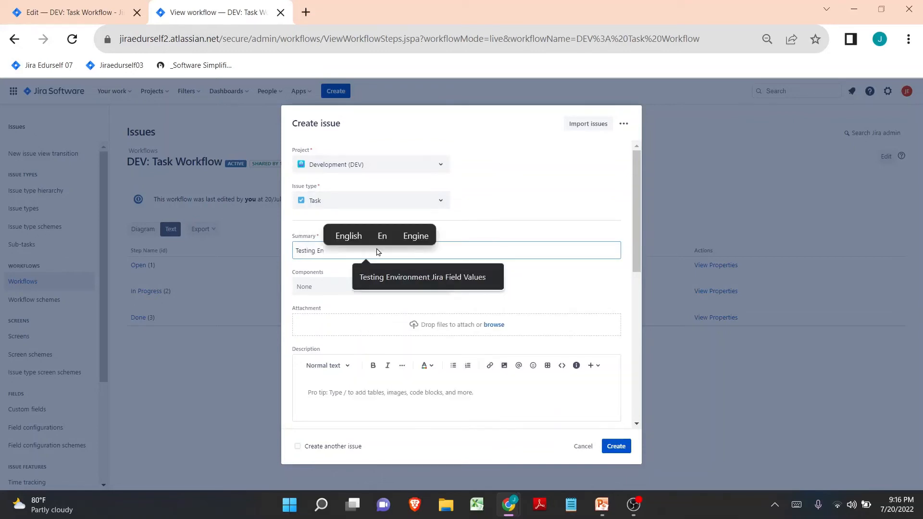
key("Down")
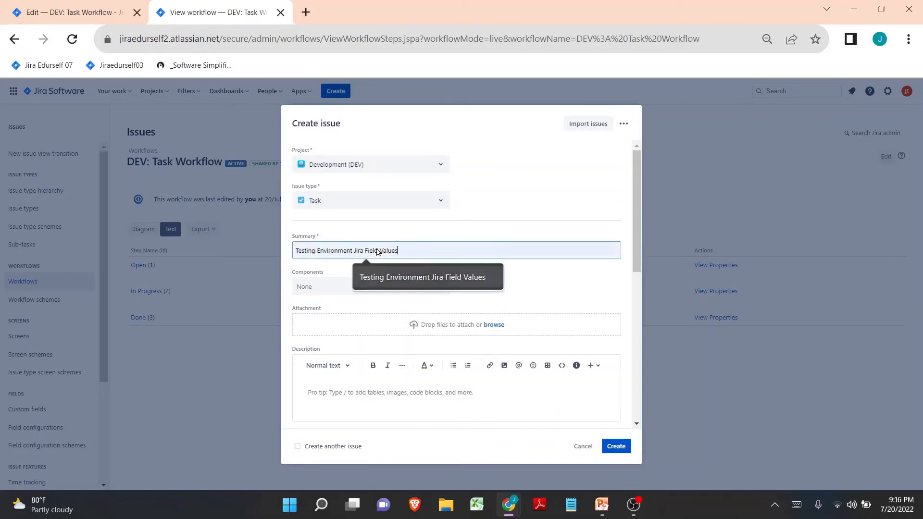
key("Return")
left_click(341, 392)
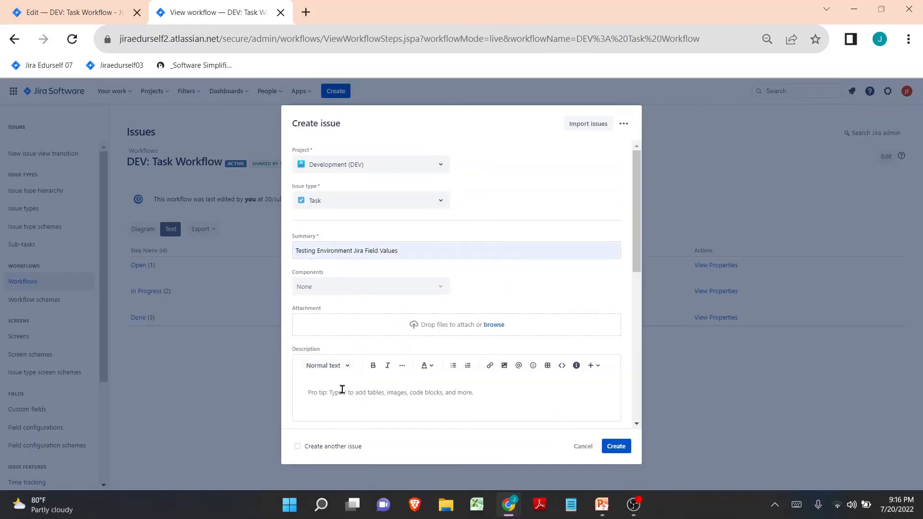
type("Hello")
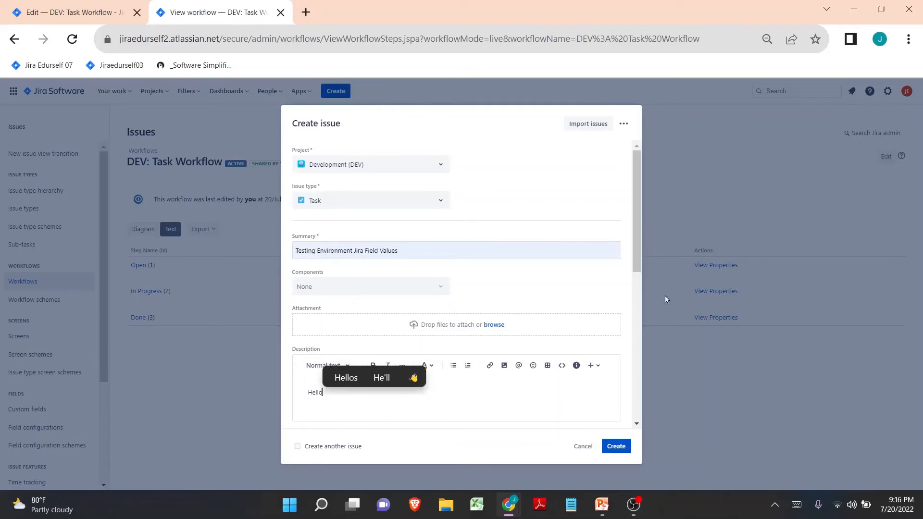
Finish creating the Development task and open the newly created issue.
scroll(461, 347, "down", 7)
left_click(608, 448)
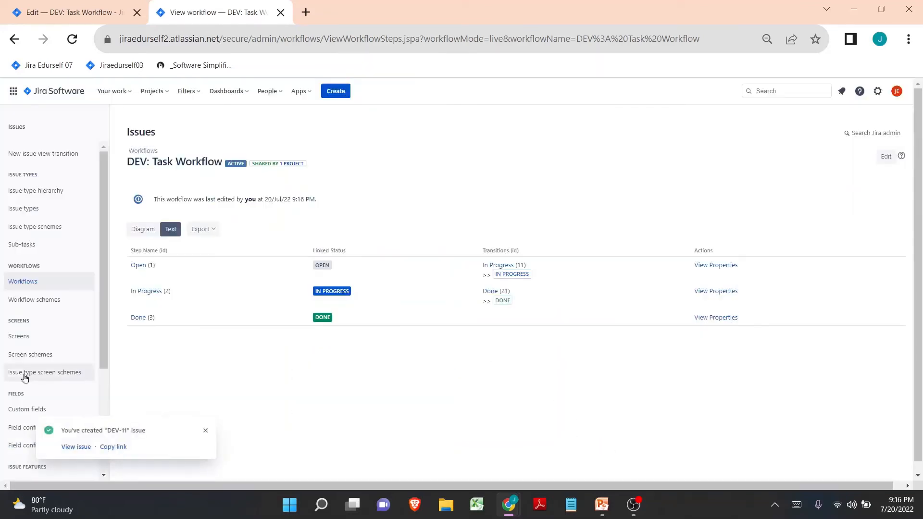
left_click(67, 449)
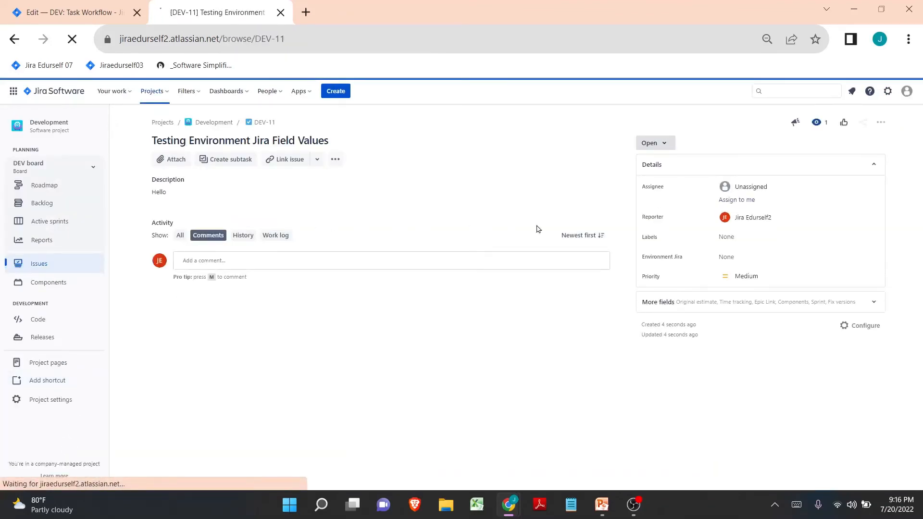
Set the issue's Environment Jira field to Server, Data Center and Cloud.
left_click(662, 259)
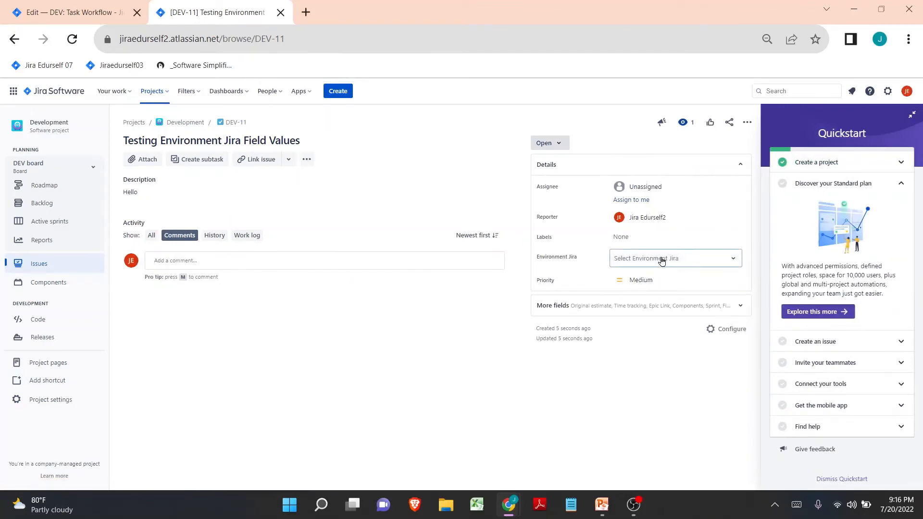
left_click(626, 284)
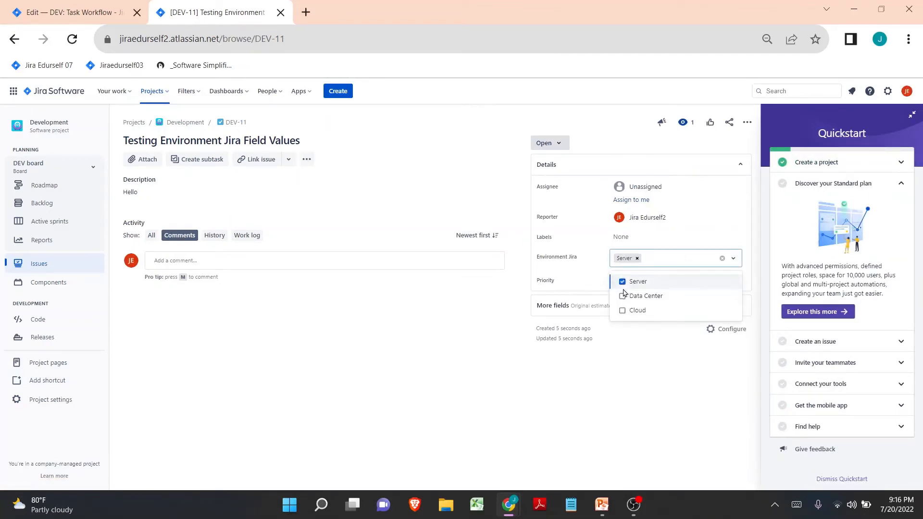
left_click(624, 294)
left_click(623, 310)
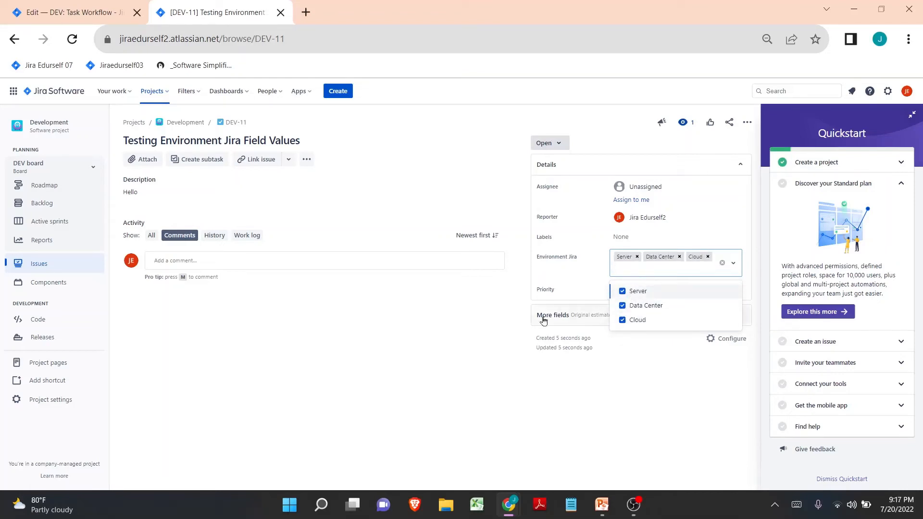
left_click(490, 324)
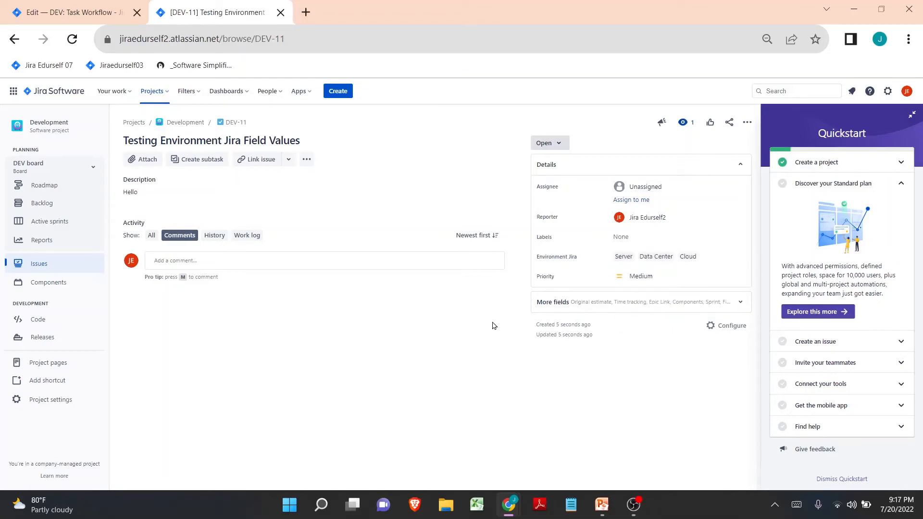
Move the issue to In Progress and try transitioning it to Done with all three Environment Jira values set.
left_click(545, 143)
left_click(556, 166)
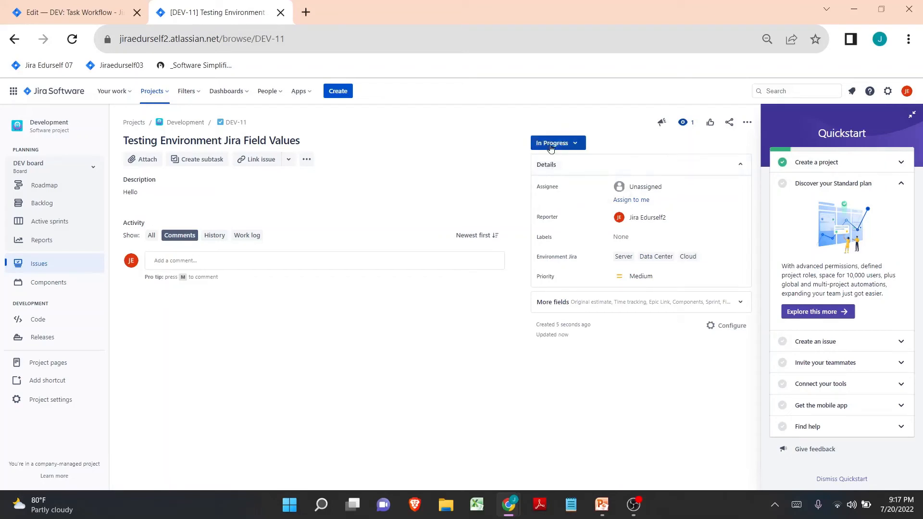
left_click(551, 145)
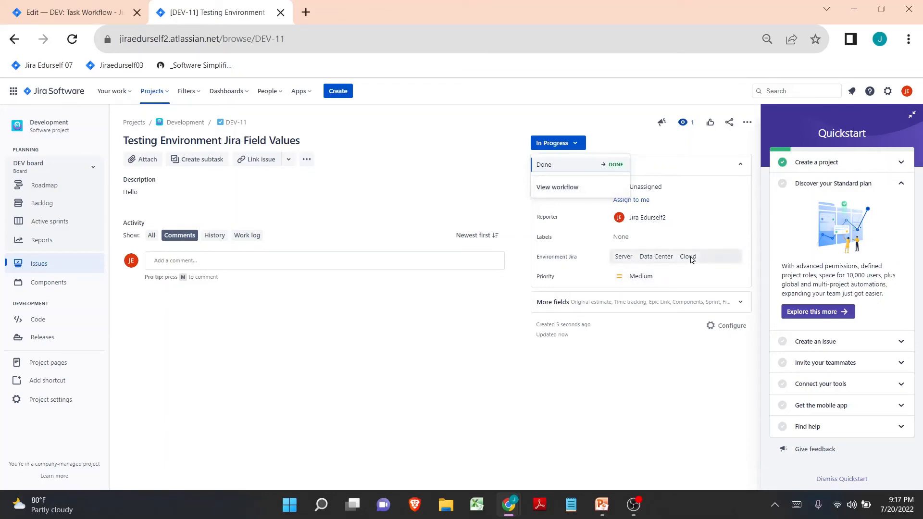
left_click(579, 165)
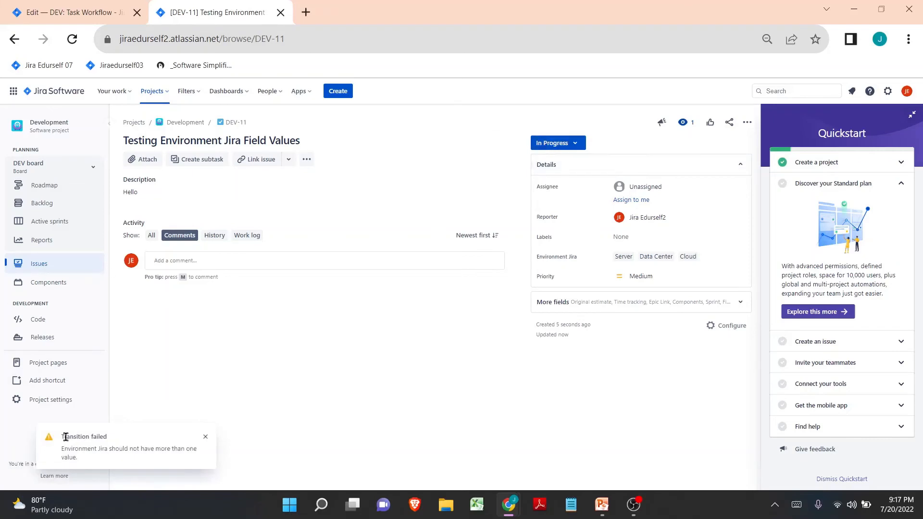
left_click_drag(65, 437, 132, 440)
left_click_drag(64, 449, 133, 462)
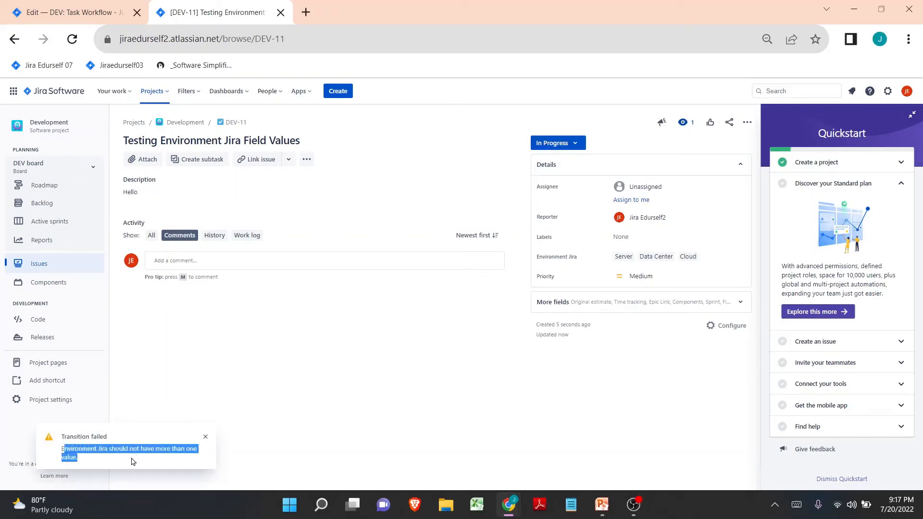
Remove Cloud from the Environment Jira field and try transitioning the issue to Done with the two remaining values.
left_click(711, 258)
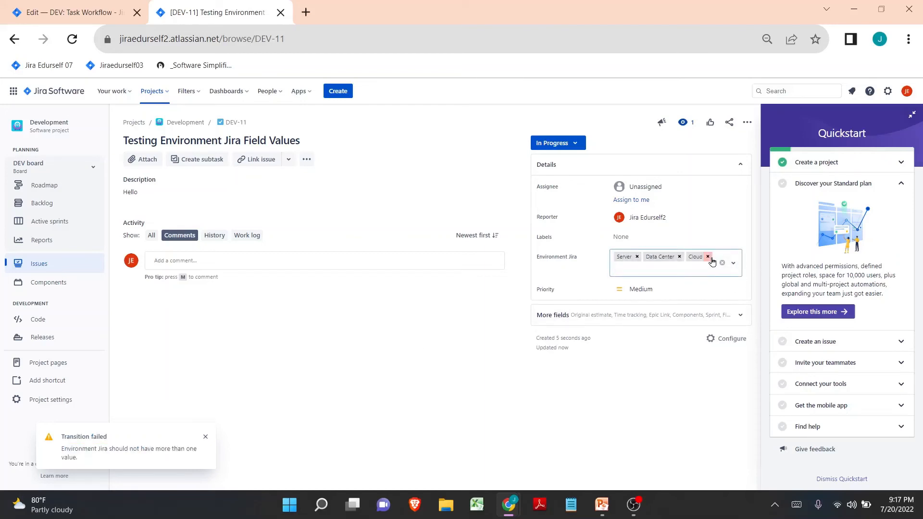
left_click(707, 256)
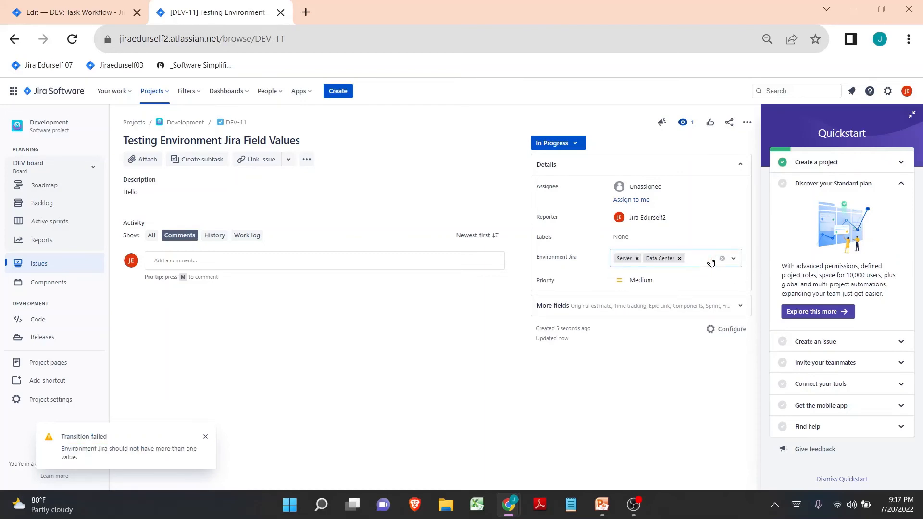
left_click(644, 376)
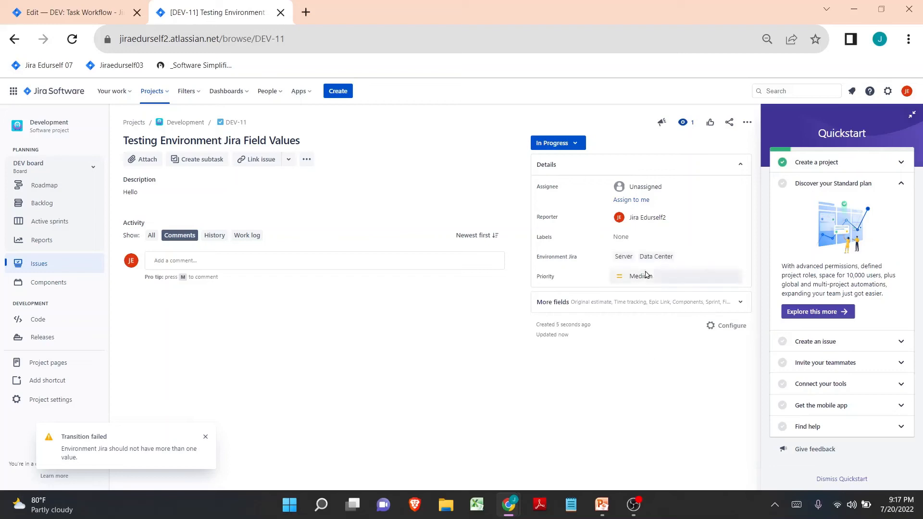
left_click(576, 144)
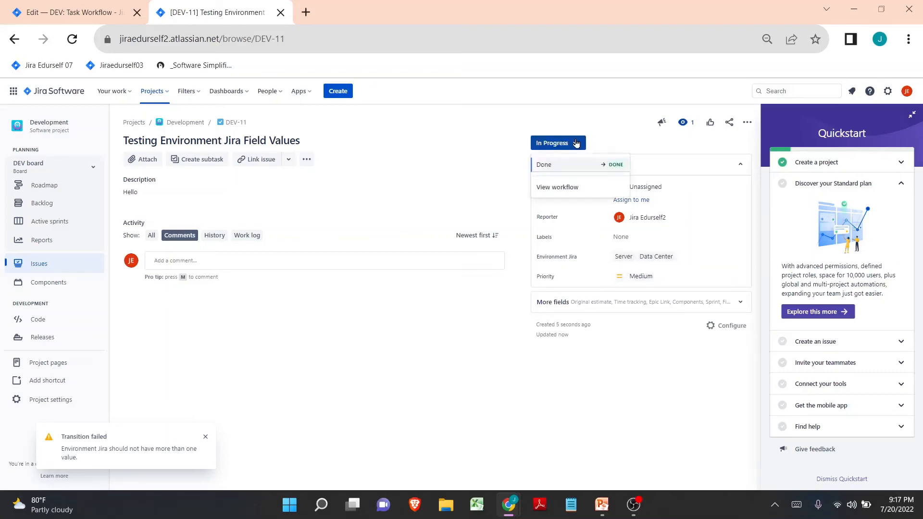
left_click(576, 166)
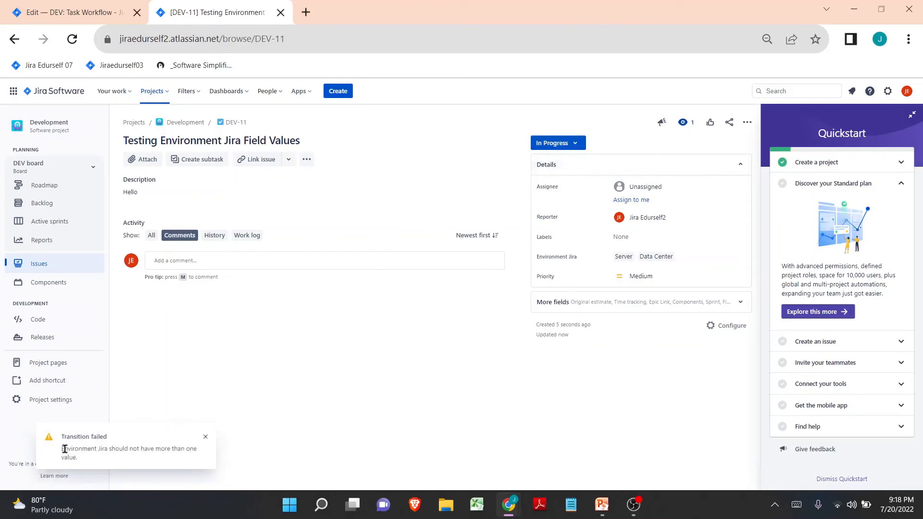
left_click_drag(65, 449, 95, 460)
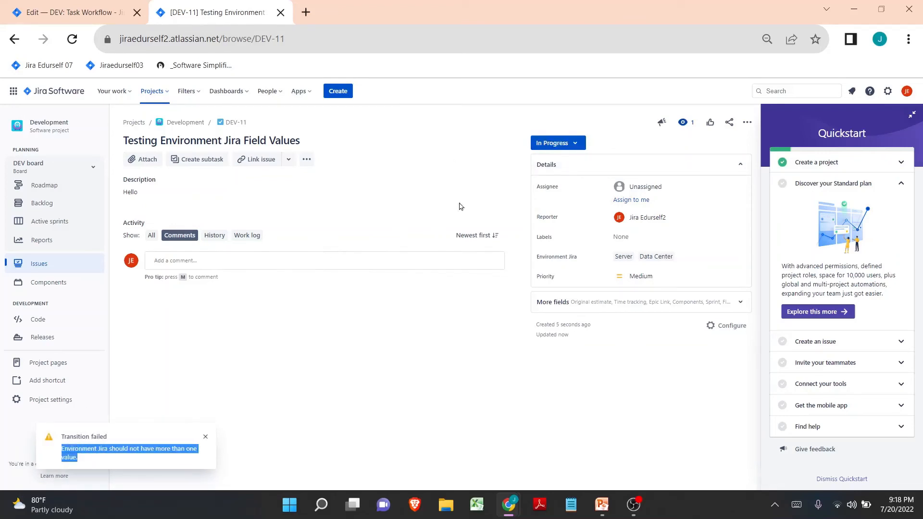
Remove Data Center from the Environment Jira field, keeping only Server, and transition the issue to Done.
left_click(685, 260)
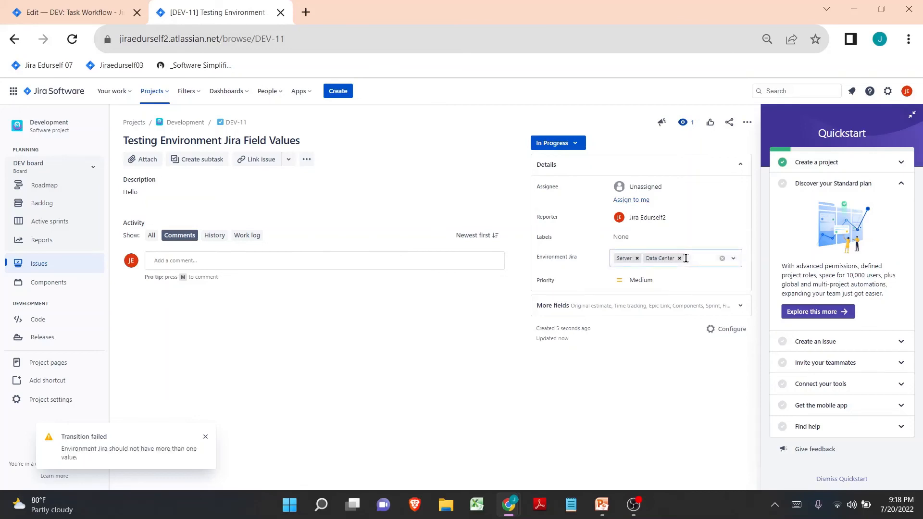
left_click(686, 258)
key("BackSpace")
left_click(670, 371)
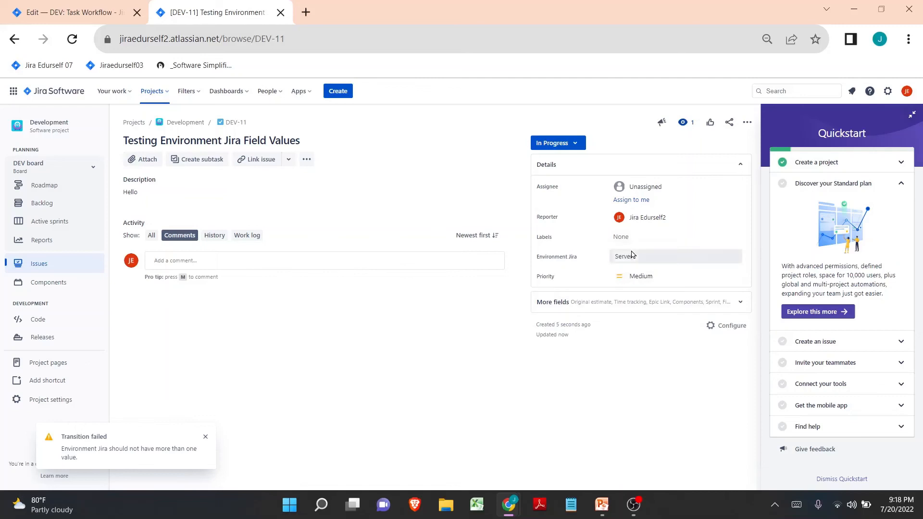
left_click(552, 144)
left_click(565, 164)
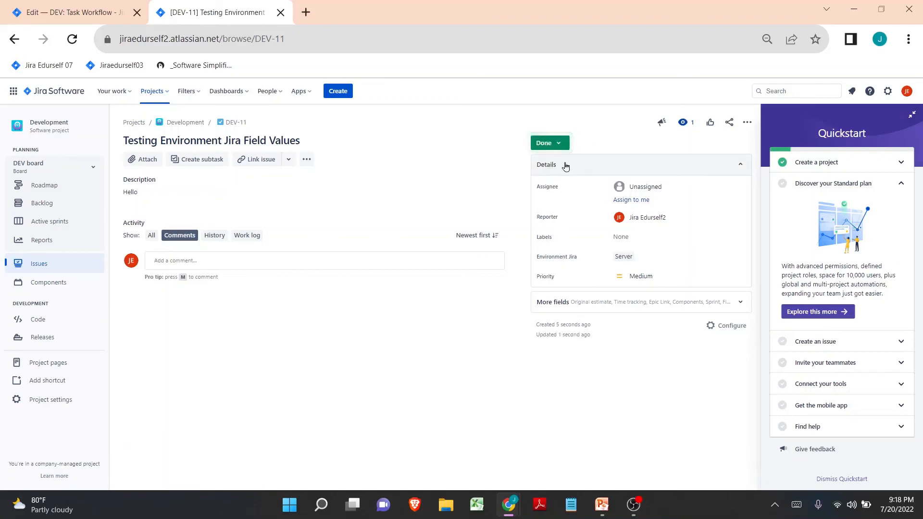